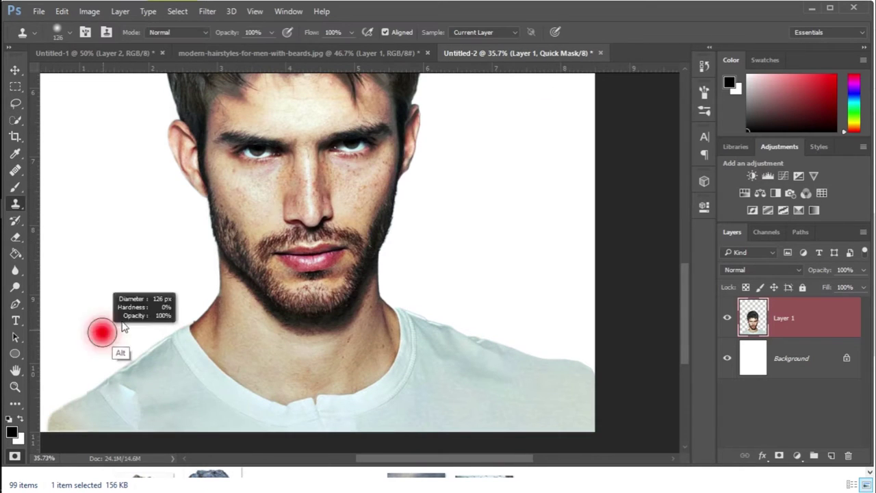
# Zoom between the shirt's shoulder and the whole face, then bring up the freehand lasso options
pyautogui.press('z')
pyautogui.click(122, 327)
pyautogui.press('l')
pyautogui.press('z')
pyautogui.hotkey('ctrl', '0')
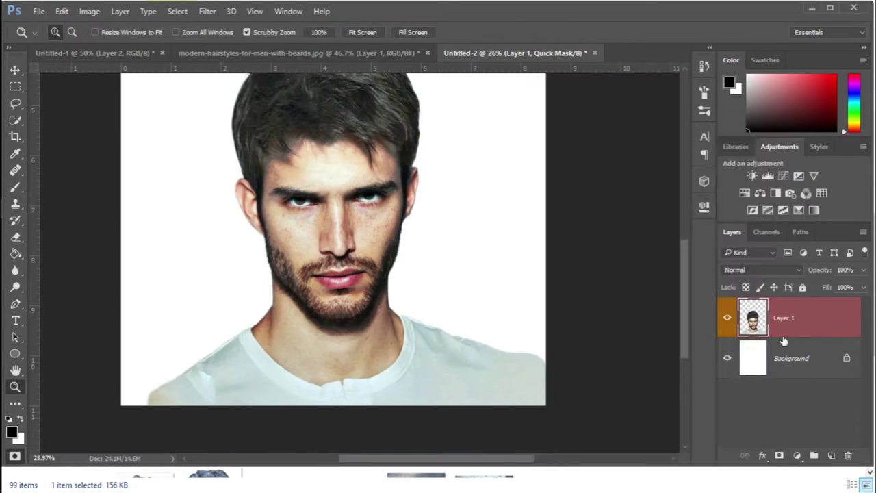
pyautogui.click(221, 401)
pyautogui.rightClick(16, 104)
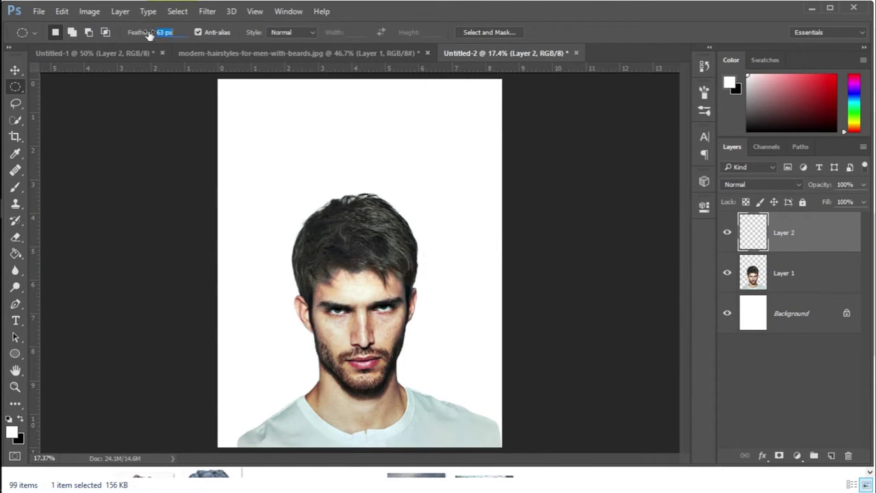
# Draw an oval selection with feather 0 across the top of the hair
pyautogui.write('0')
pyautogui.moveTo(301, 230); pyautogui.dragTo(414, 243)
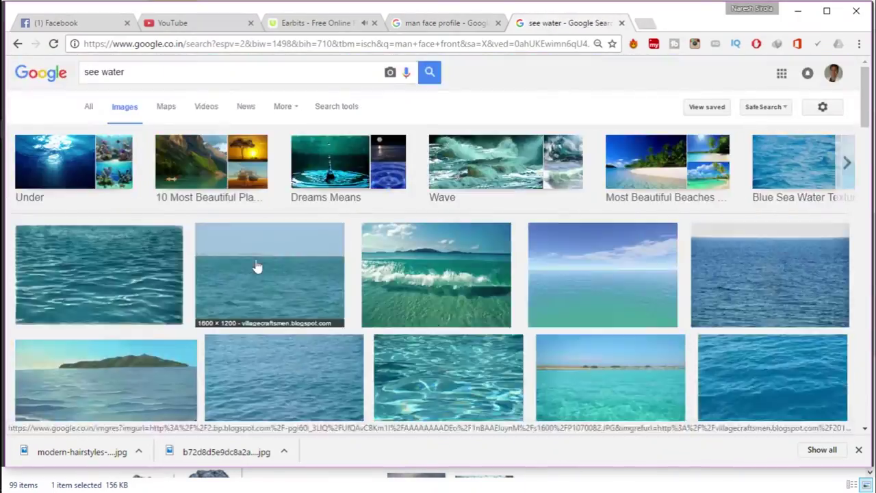
# Scroll the sea water results, preview a rippled sea photo and open it full size
pyautogui.scroll(-5, 485, 271)
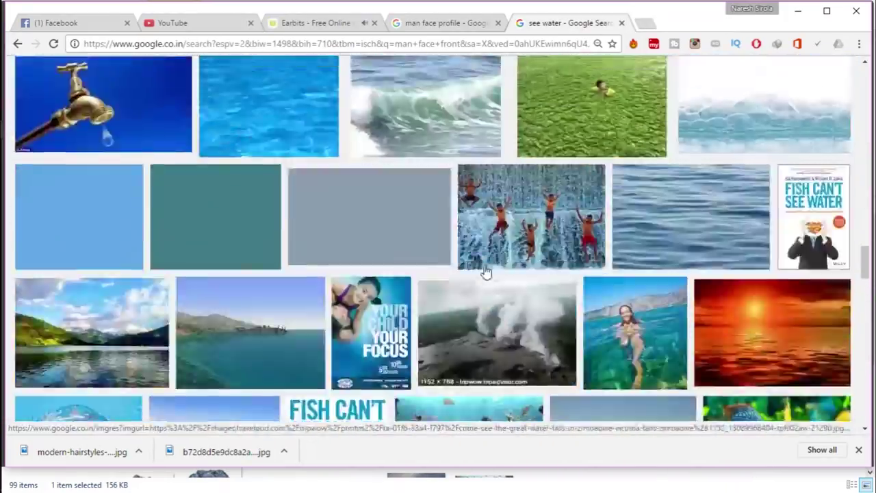
pyautogui.scroll(-5, 484, 271)
pyautogui.scroll(-5, 485, 272)
pyautogui.scroll(-5, 484, 272)
pyautogui.click(763, 113)
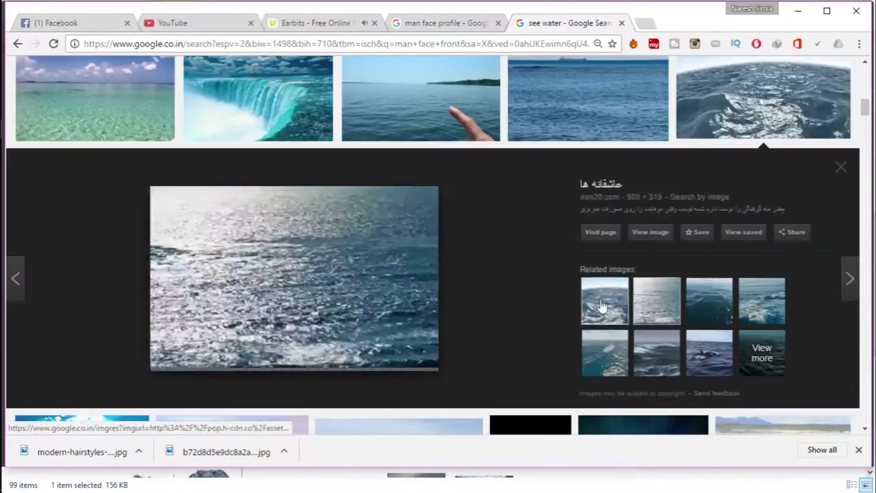
pyautogui.click(602, 306)
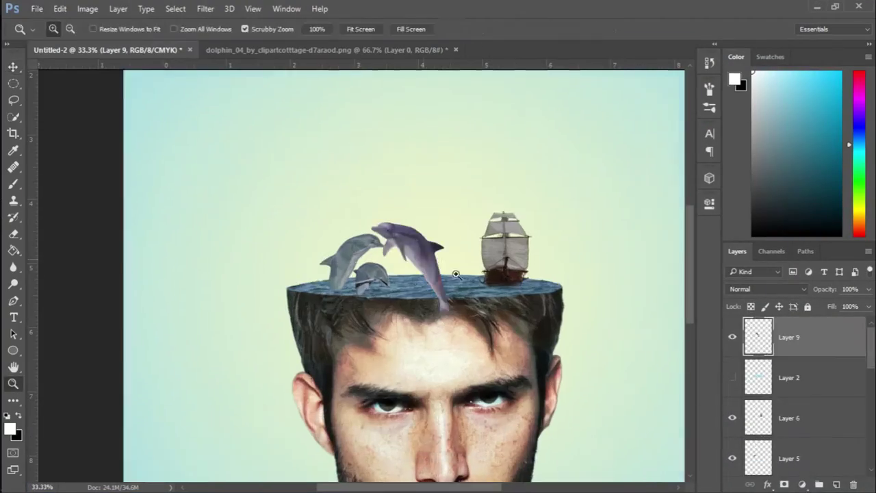
# Start Free Transform to resize and position the front dolphin
pyautogui.scroll(3, 456, 275)
pyautogui.hotkey('ctrl', 't')
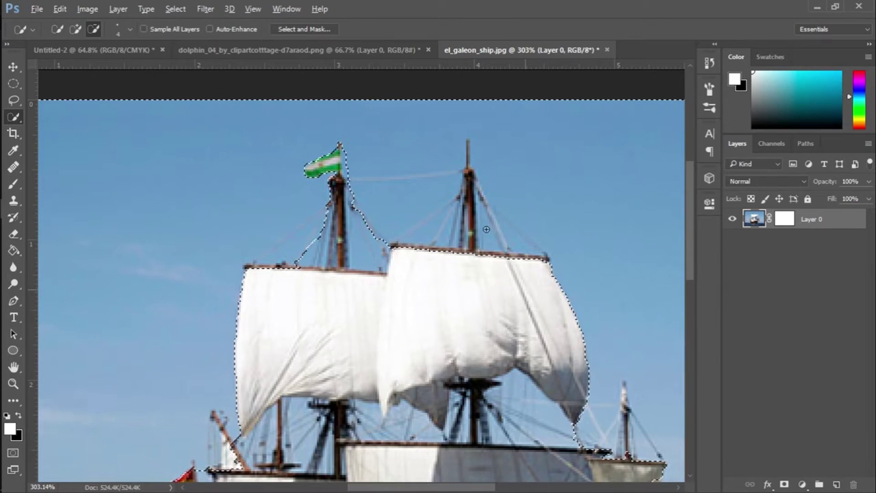
# Extend the galleon selection over the right sail and mast, then refine its edges
pyautogui.moveTo(509, 278); pyautogui.dragTo(494, 274)
pyautogui.press('alt')
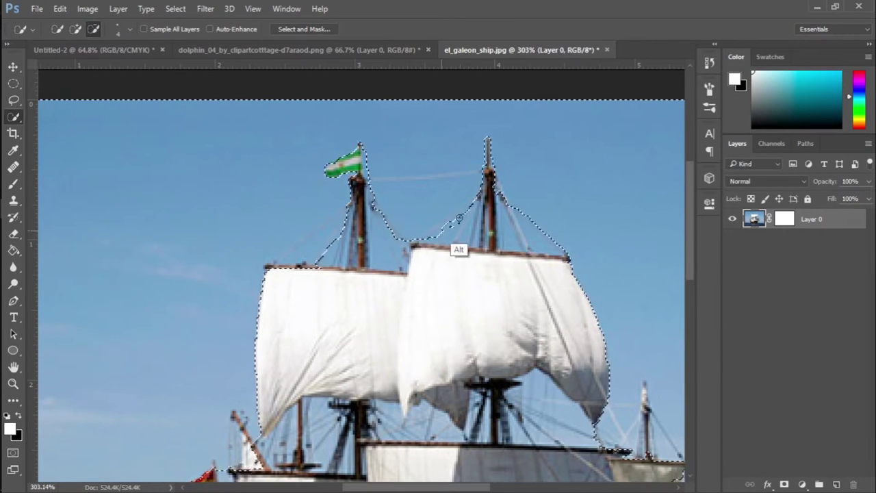
pyautogui.hotkey('ctrl', 'alt', 'r')
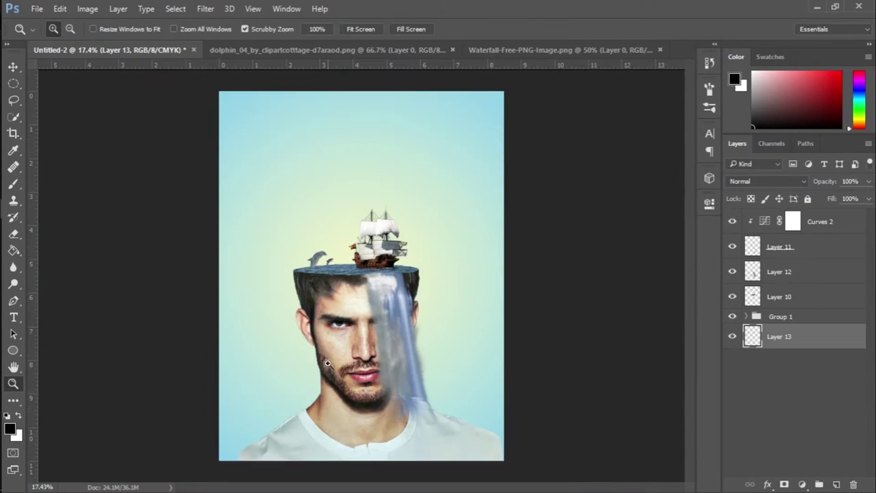
# Confirm the warped waterfall shape flowing down the face
pyautogui.click(365, 52)
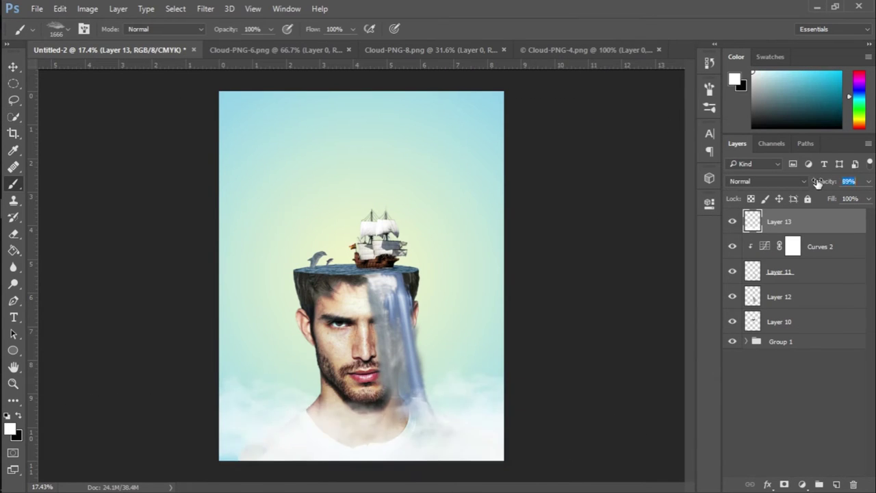
# Paint fog across the lower shirt with adjusted brush settings, then return to the browser
pyautogui.press('F5')
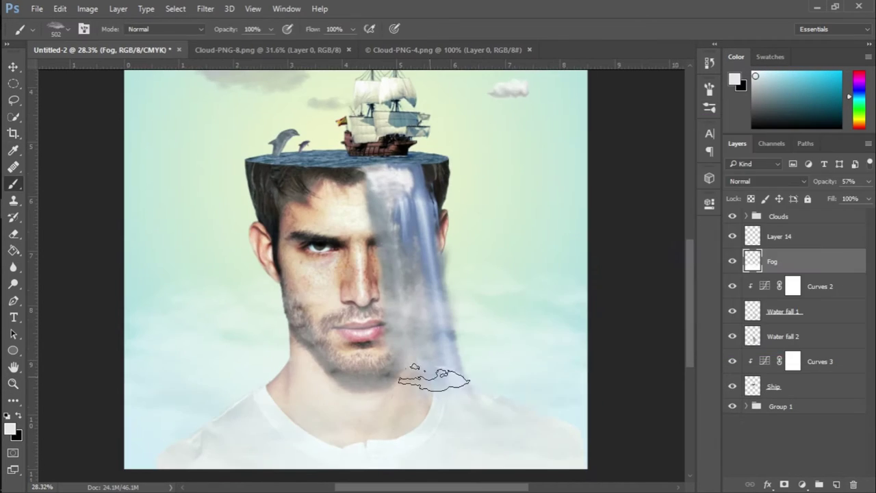
pyautogui.moveTo(338, 445); pyautogui.dragTo(140, 368)
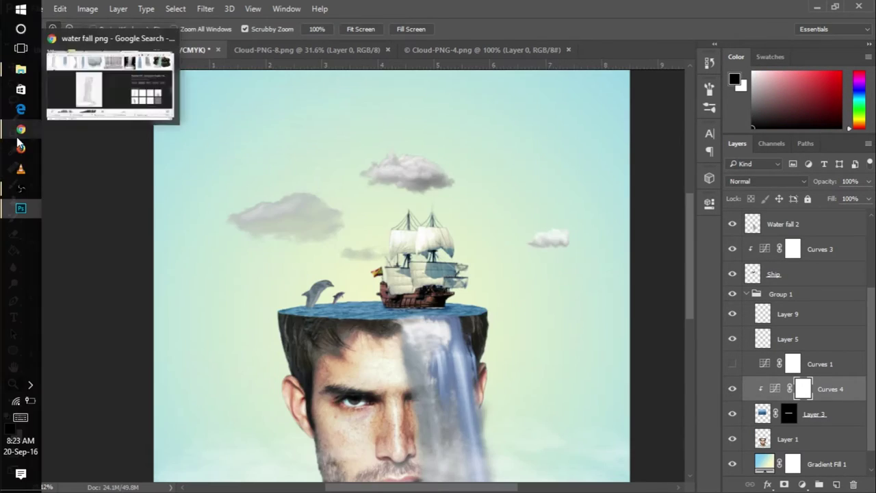
pyautogui.click(113, 62)
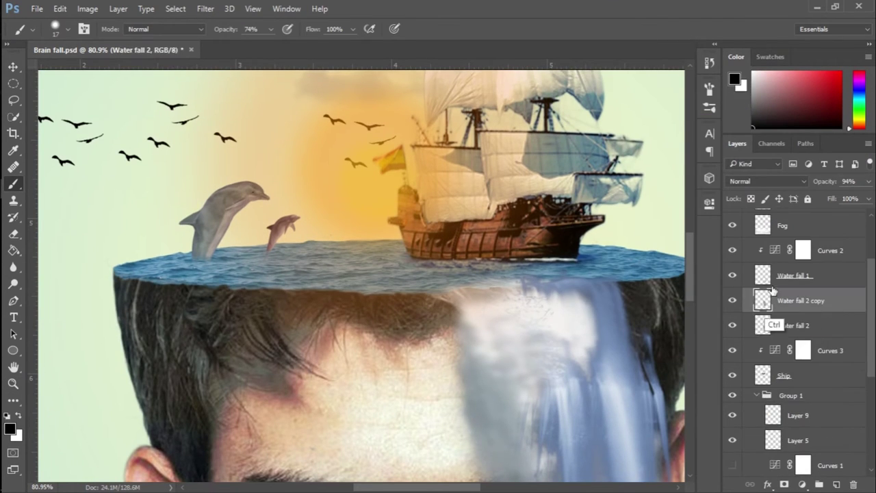
# Warp the first Water fall 2 copy, then transform a second copy and move it left
pyautogui.hotkey('ctrl', 't')
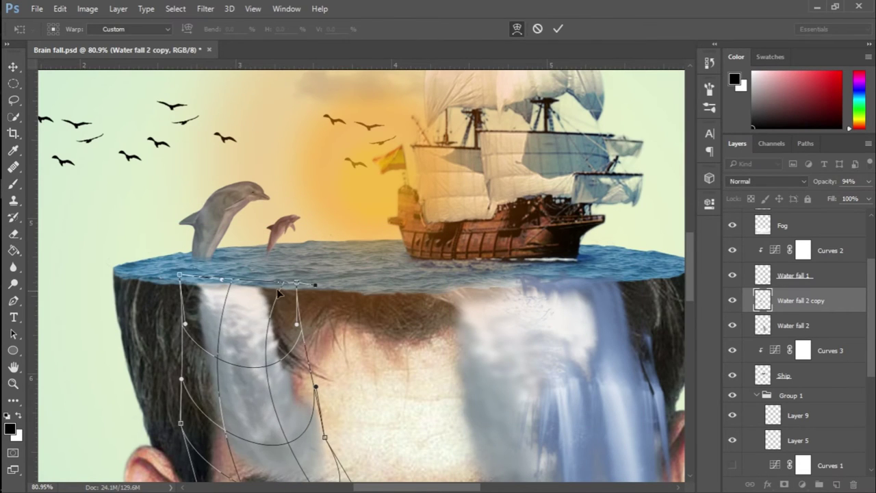
pyautogui.scroll(-3, 278, 293)
pyautogui.press('Return')
pyautogui.hotkey('ctrl', '0')
pyautogui.hotkey('ctrl', 't')
pyautogui.moveTo(267, 273); pyautogui.dragTo(301, 297)
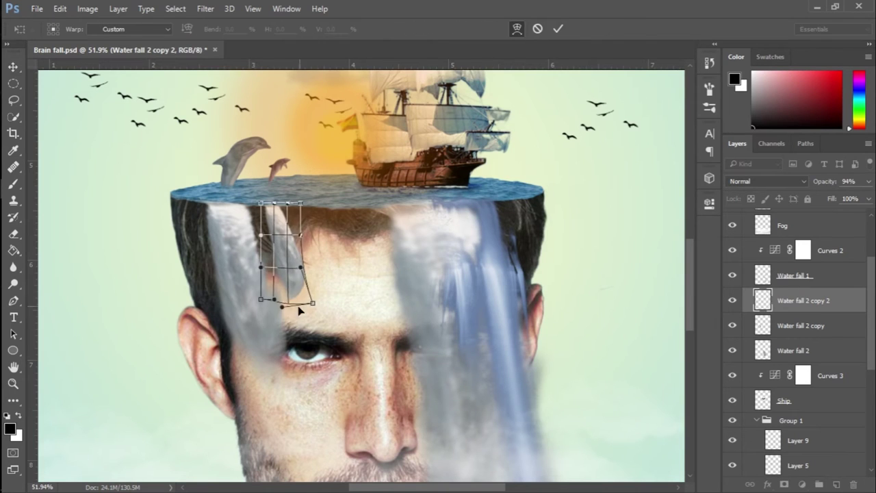
pyautogui.click(756, 335)
# Dismiss the History Brush error and blur the edge of the thin left waterfall
pyautogui.press('z')
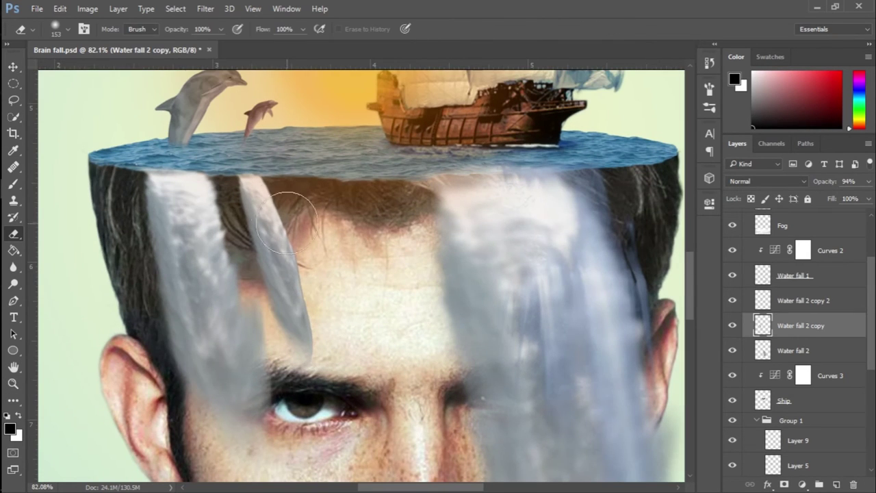
pyautogui.click(361, 392)
pyautogui.click(441, 204)
pyautogui.keyDown('alt'); pyautogui.scroll(5, 334, 347); pyautogui.keyUp('alt')
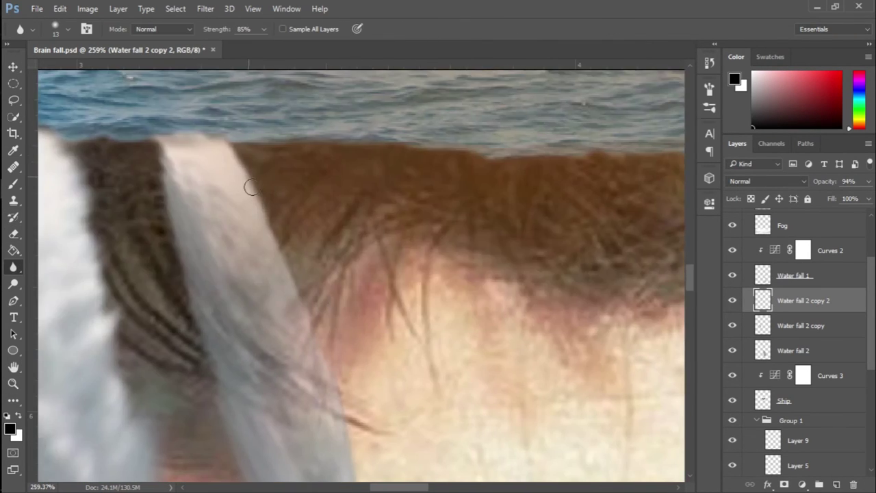
pyautogui.moveTo(334, 445); pyautogui.dragTo(334, 348)
pyautogui.hscroll(5, 334, 347)
# Work on the sea water layer's mask edges, then switch to the browser to find a splash
pyautogui.hotkey('alt', ']')
pyautogui.hscroll(3, 345, 356)
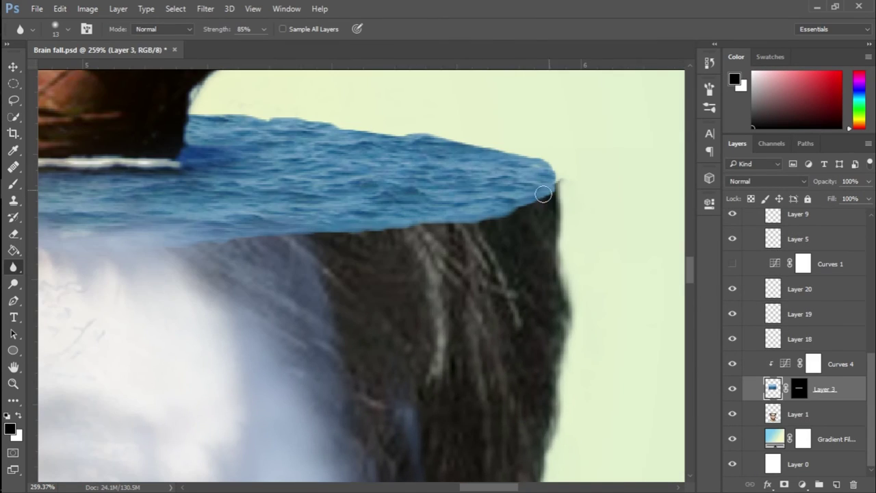
pyautogui.hscroll(-10, 542, 194)
pyautogui.hotkey('ctrl', '\\')
pyautogui.scroll(3, 561, 192)
pyautogui.press('x')
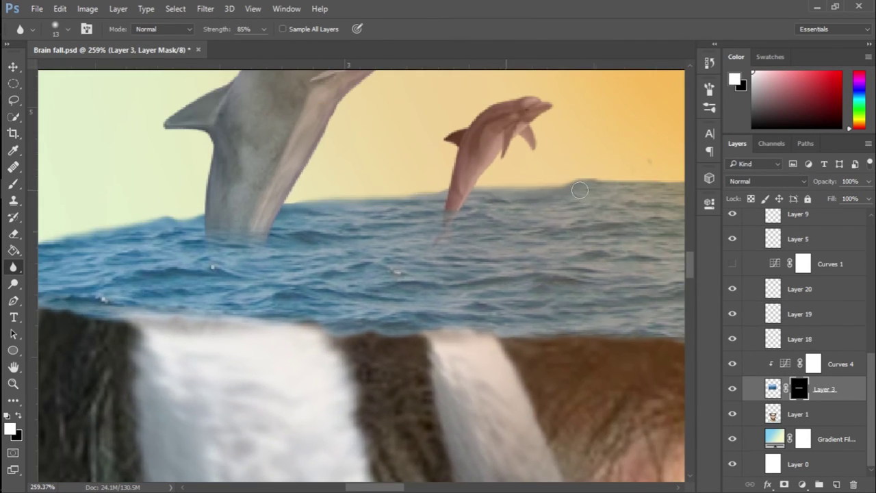
pyautogui.hscroll(5, 580, 191)
pyautogui.hscroll(5, 579, 190)
pyautogui.keyDown('alt'); pyautogui.scroll(-10, 580, 190); pyautogui.keyUp('alt')
pyautogui.hotkey('alt', 'Tab')
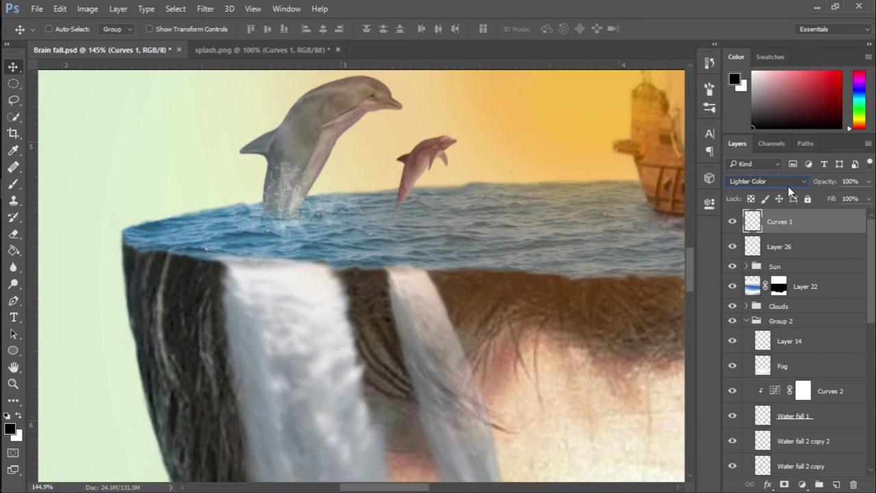
# Scroll down to review the layer stack while blending the splash
pyautogui.scroll(-3, 787, 186)
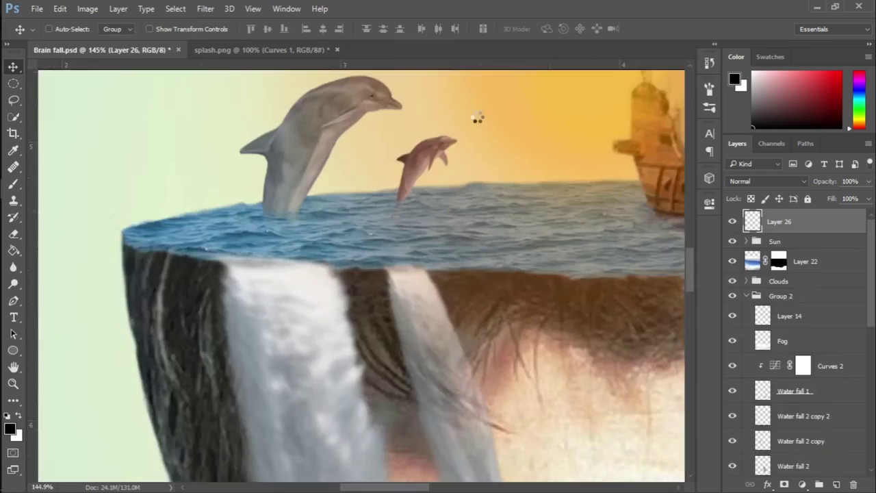